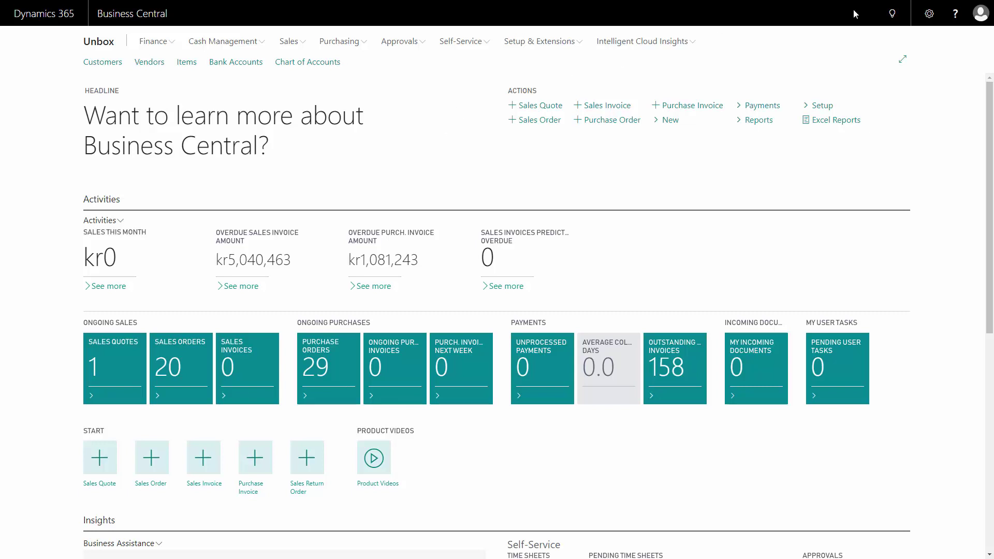
Find the Items list through Tell Me search and open item 1005 City Bike Alu Rim.
click(892, 14)
text(item)
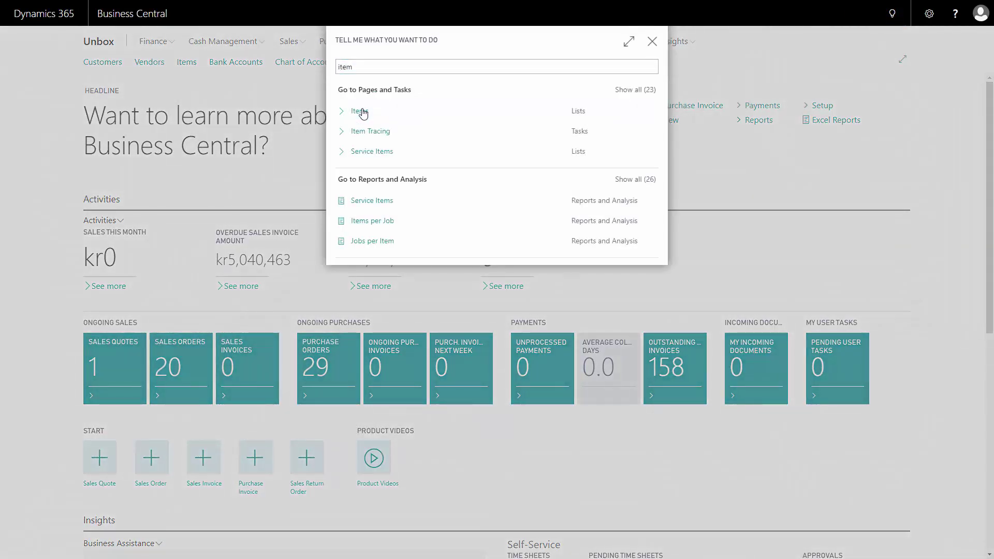
click(361, 113)
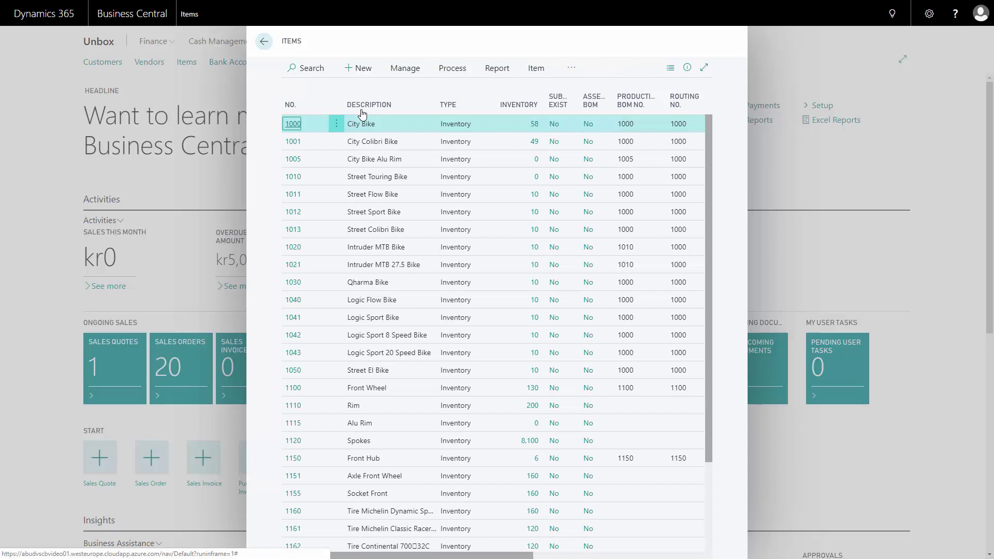
click(293, 159)
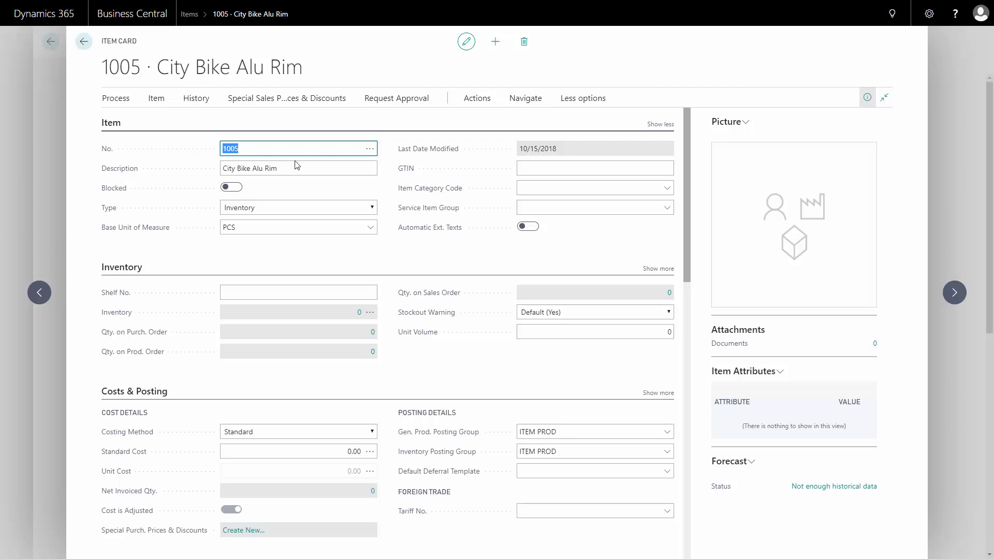
Note the 0.00 standard cost, then reveal item 1005's production bill-of-materials options.
click(335, 450)
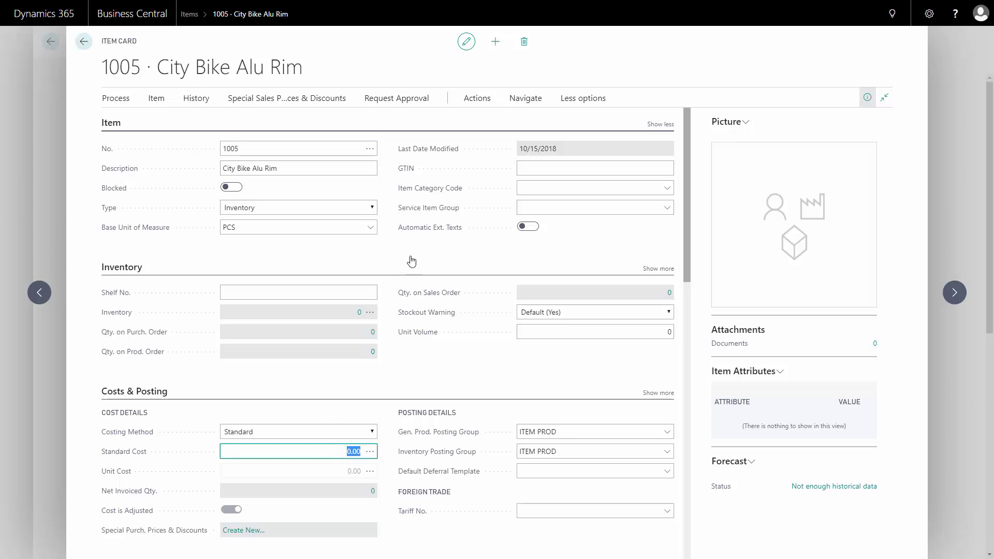
click(525, 102)
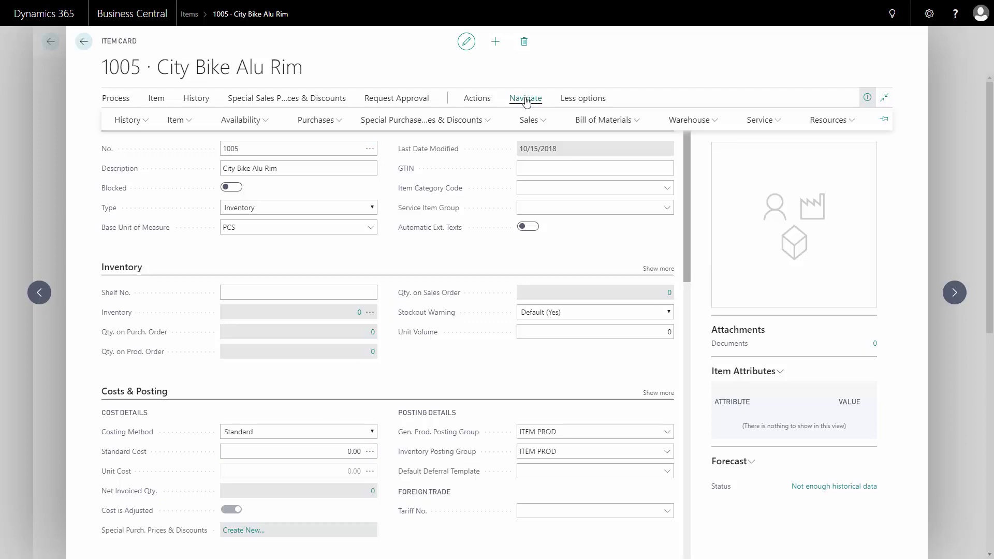
click(638, 123)
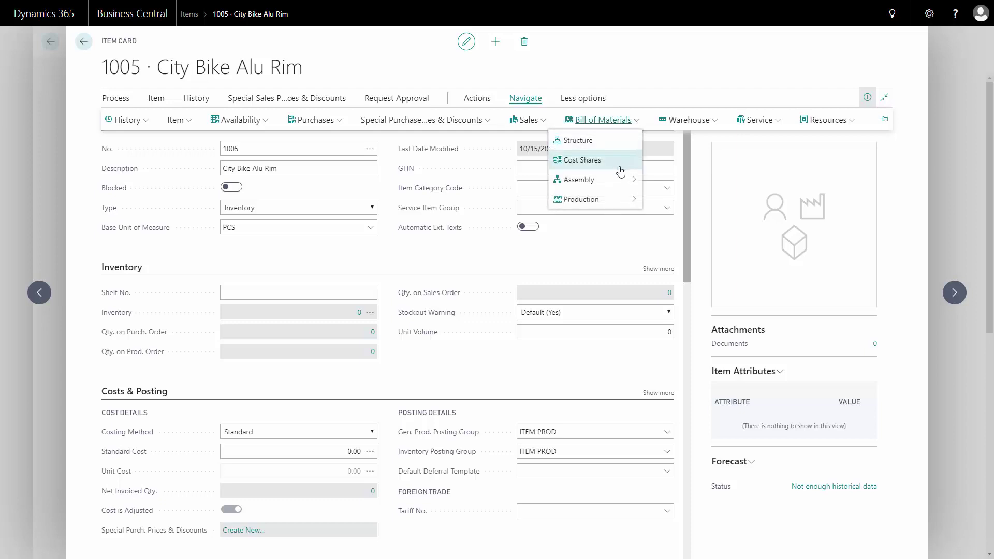
mouse_move(583, 198)
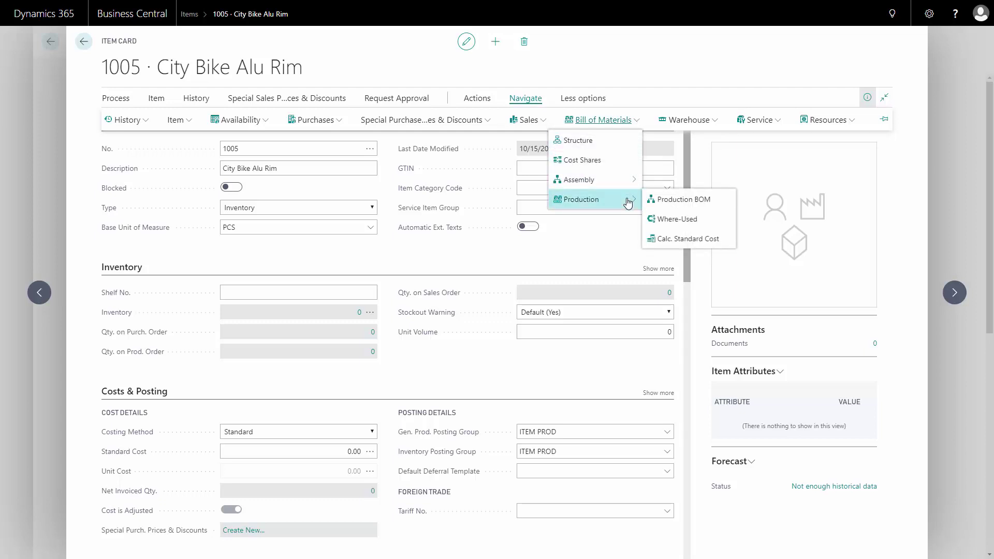
Run Calc. Standard Cost for item 1005 with the All levels option.
click(688, 241)
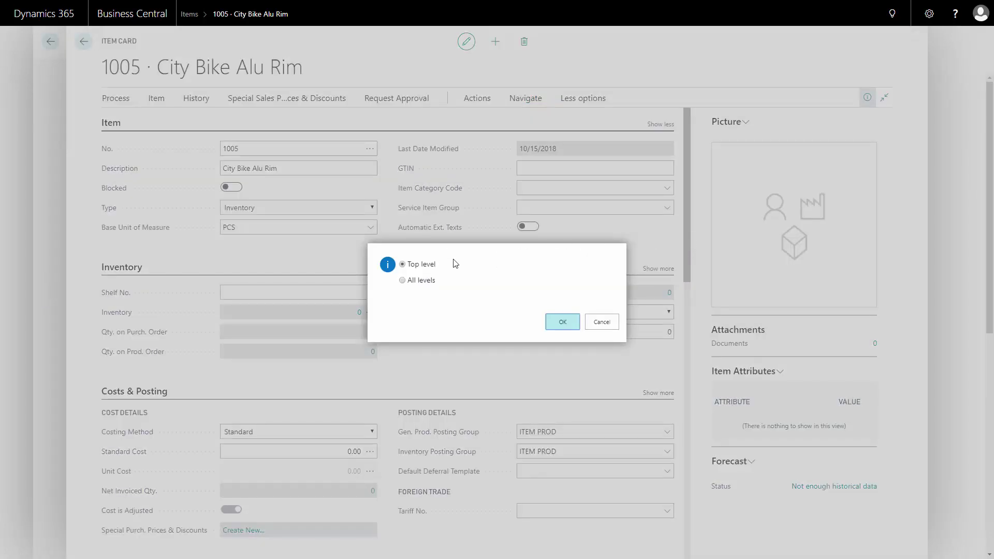
click(402, 281)
click(558, 323)
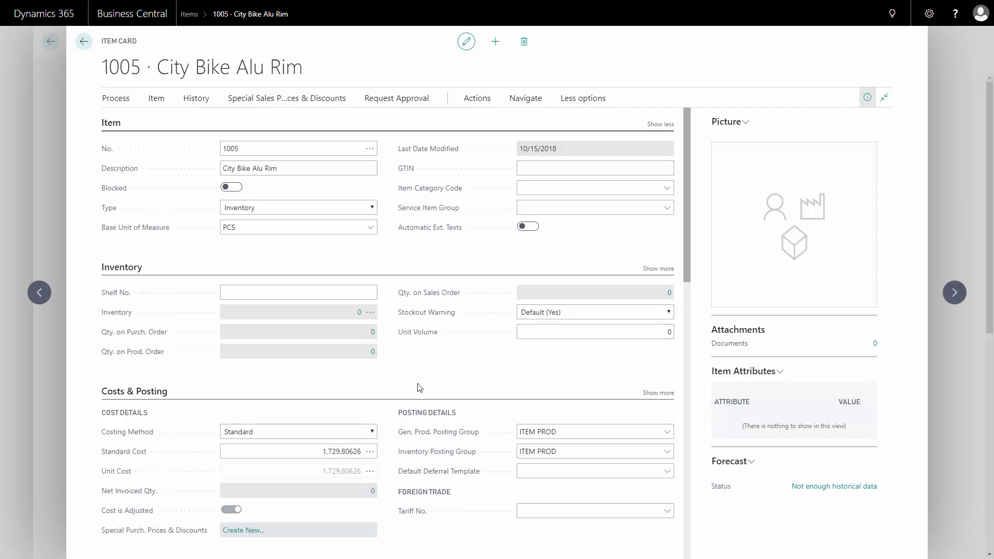
Check that the Standard Cost field now reads 1,729.80626.
click(339, 449)
drag(322, 451, 340, 451)
click(318, 450)
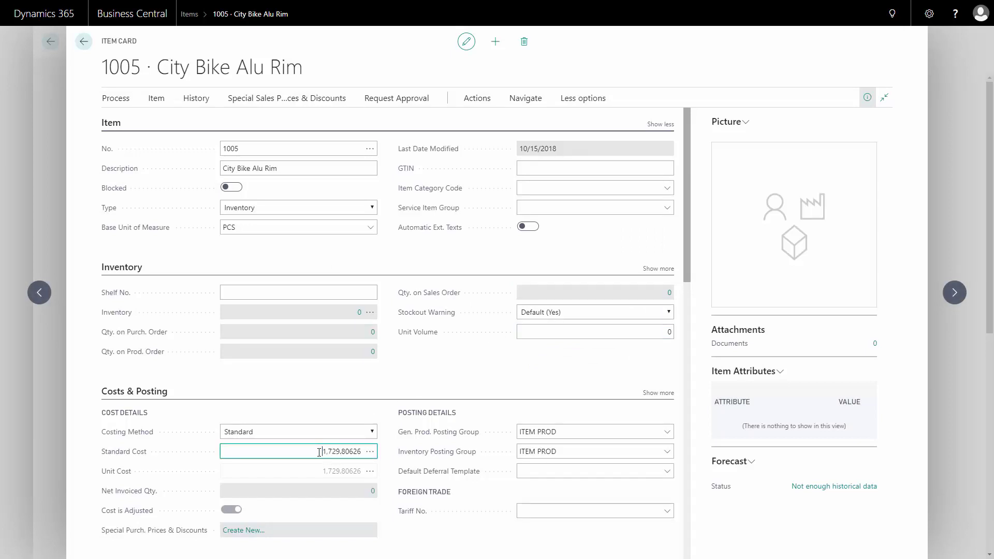